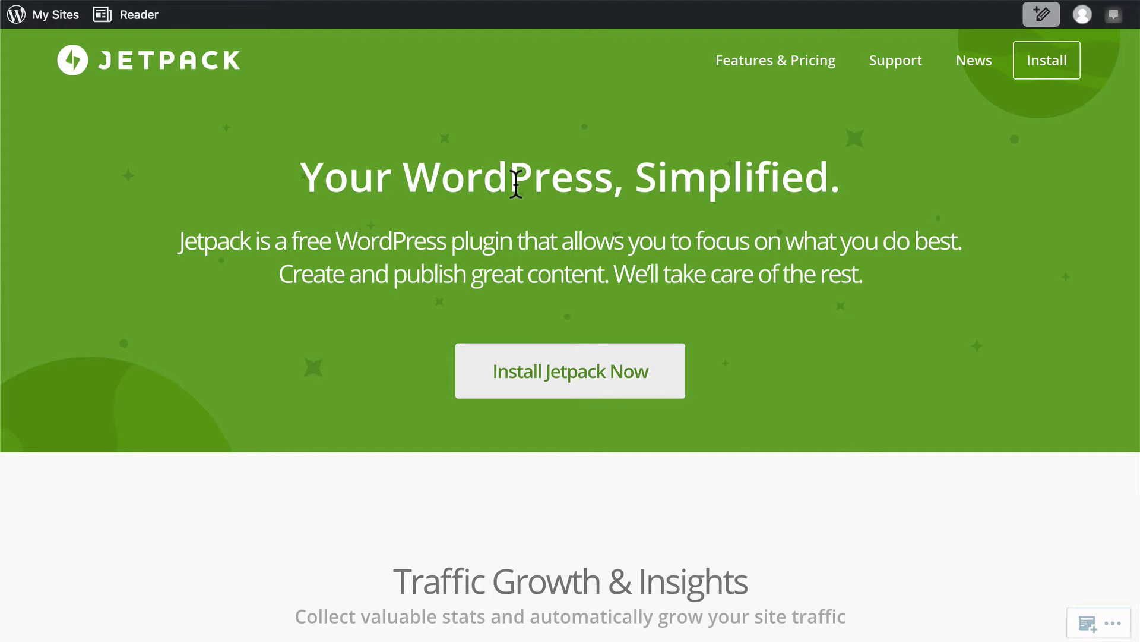
- Scroll down through the Jetpack.com page and back up near the top
scroll(515, 184, "down", 7)
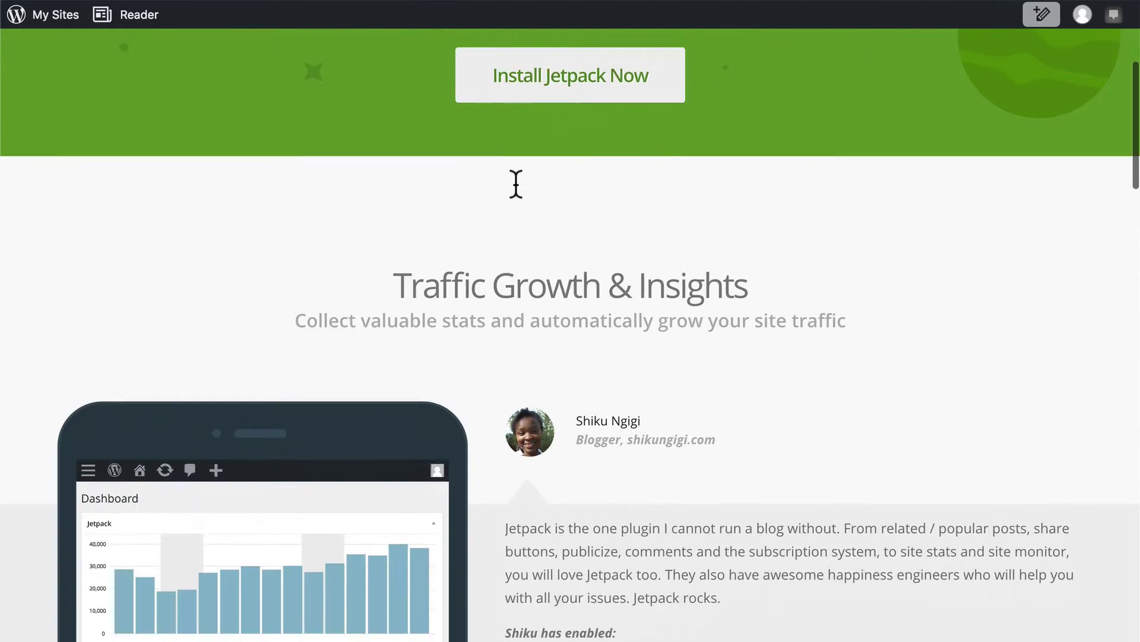
scroll(515, 184, "down", 2)
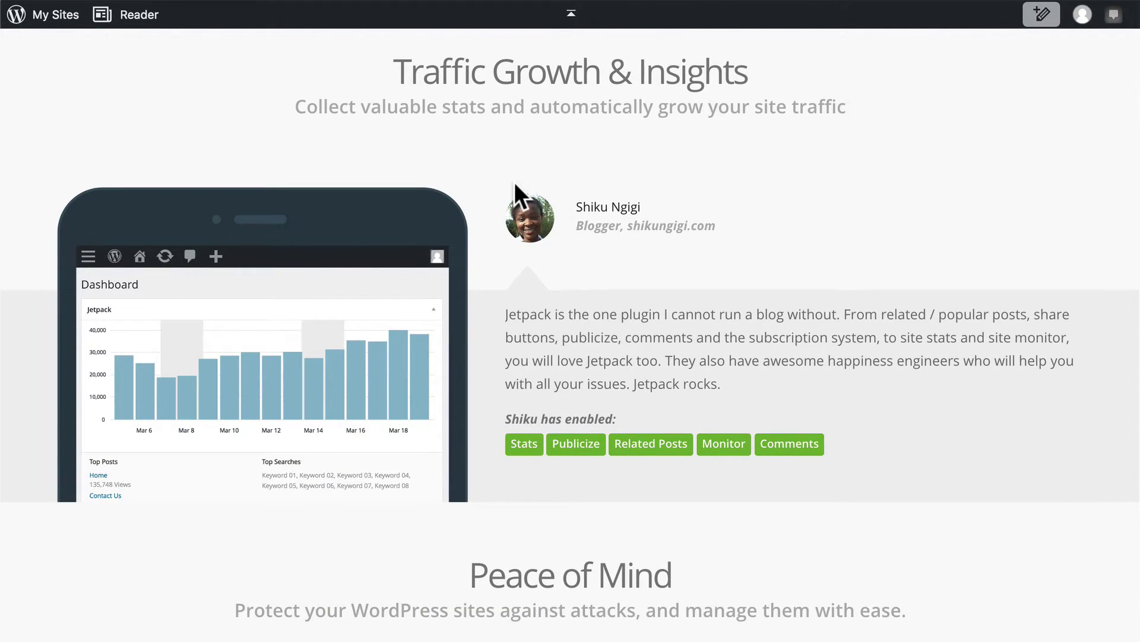
scroll(514, 182, "down", 8)
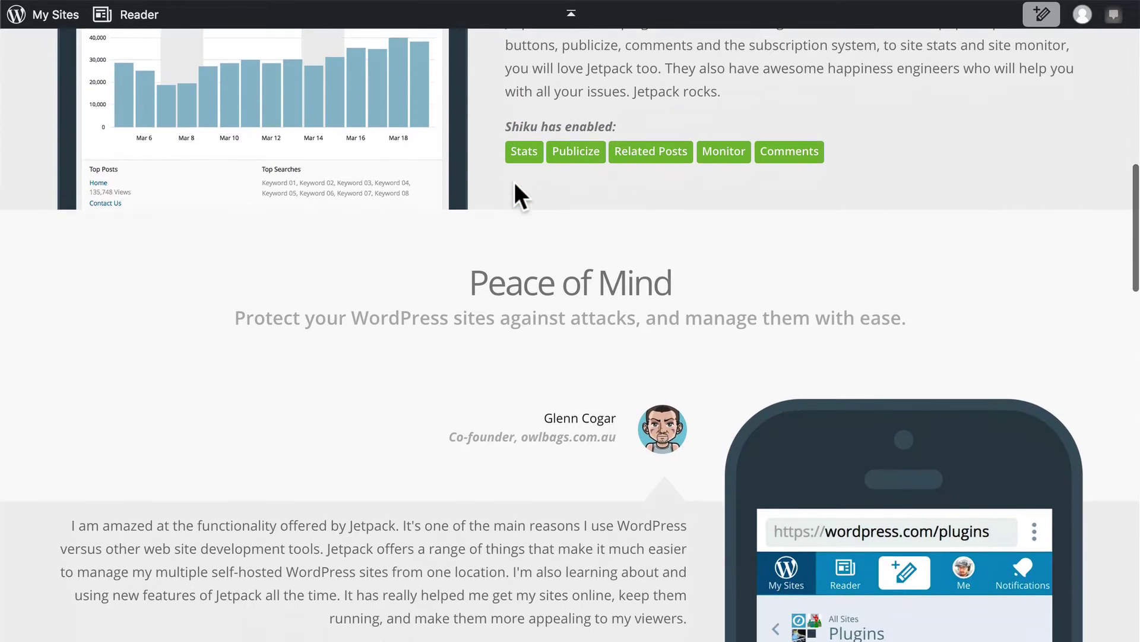
scroll(515, 182, "down", 6)
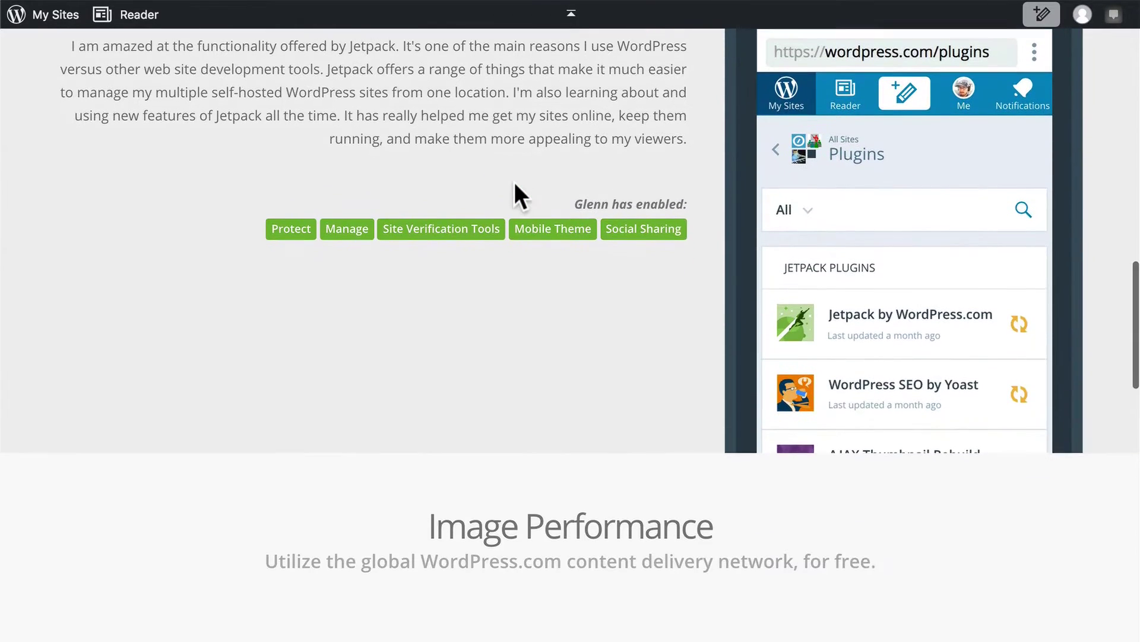
scroll(514, 181, "down", 6)
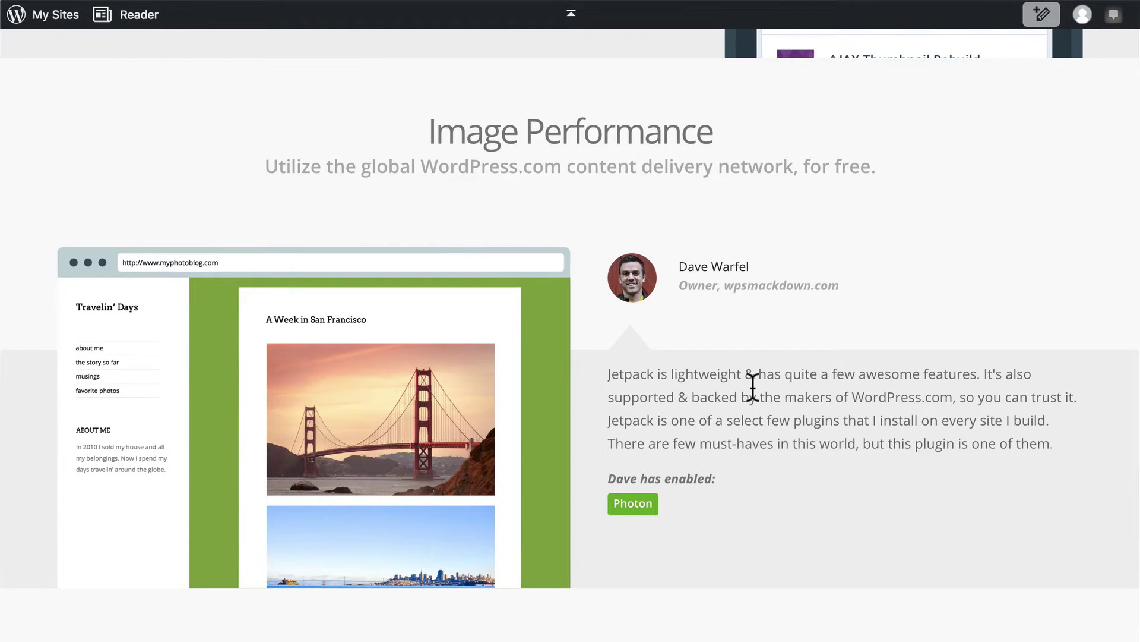
scroll(753, 386, "down", 8)
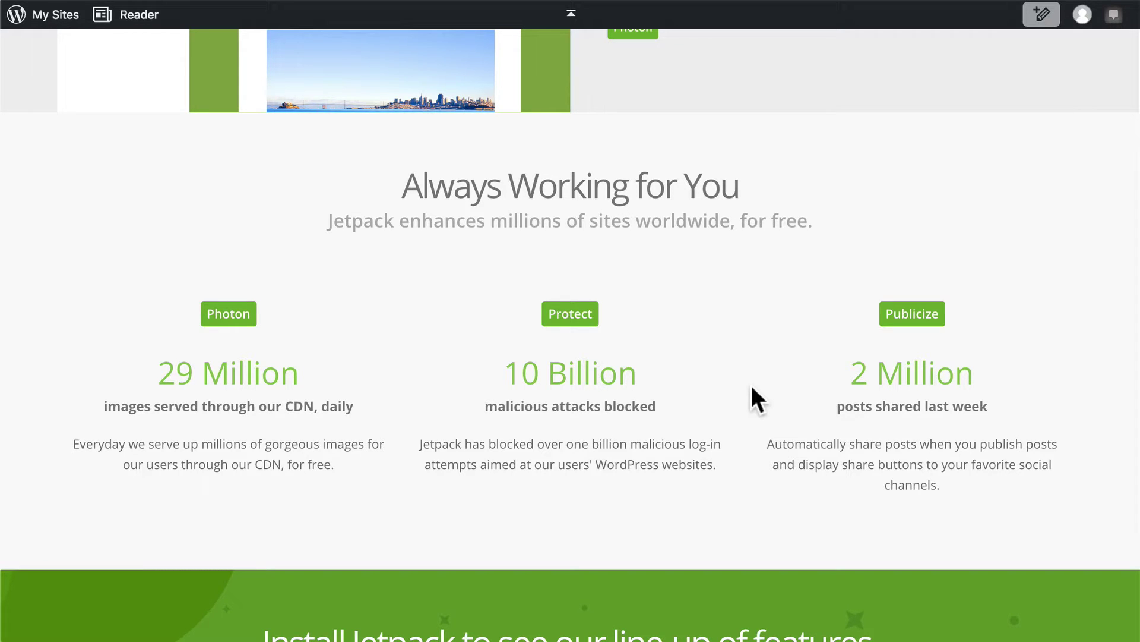
scroll(751, 384, "down", 4)
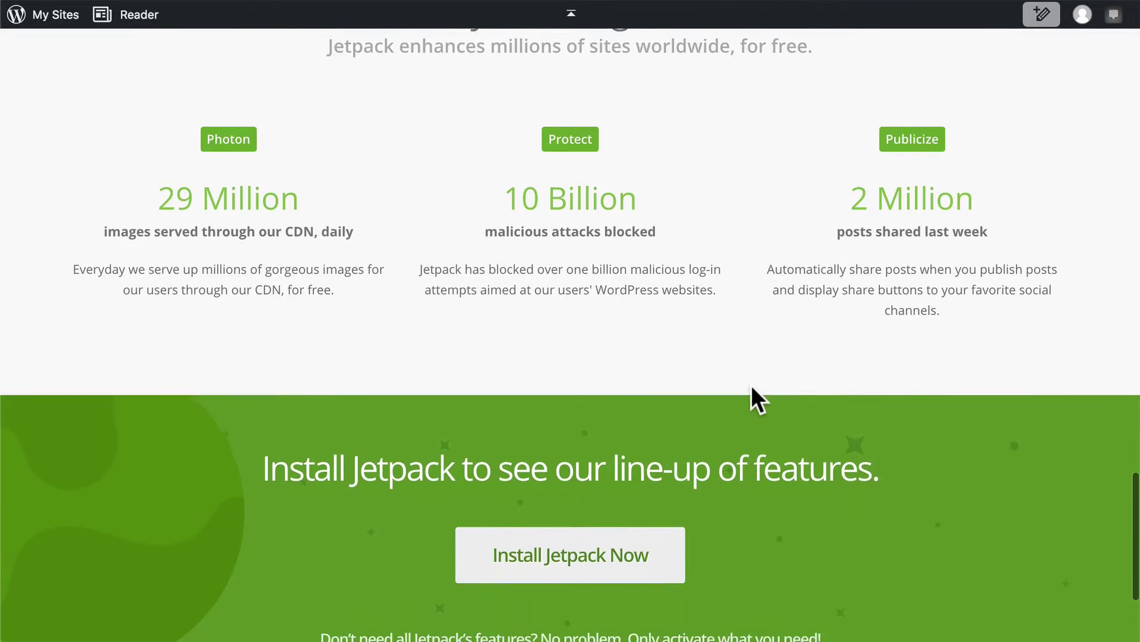
scroll(751, 385, "up", 10)
scroll(751, 385, "up", 10)
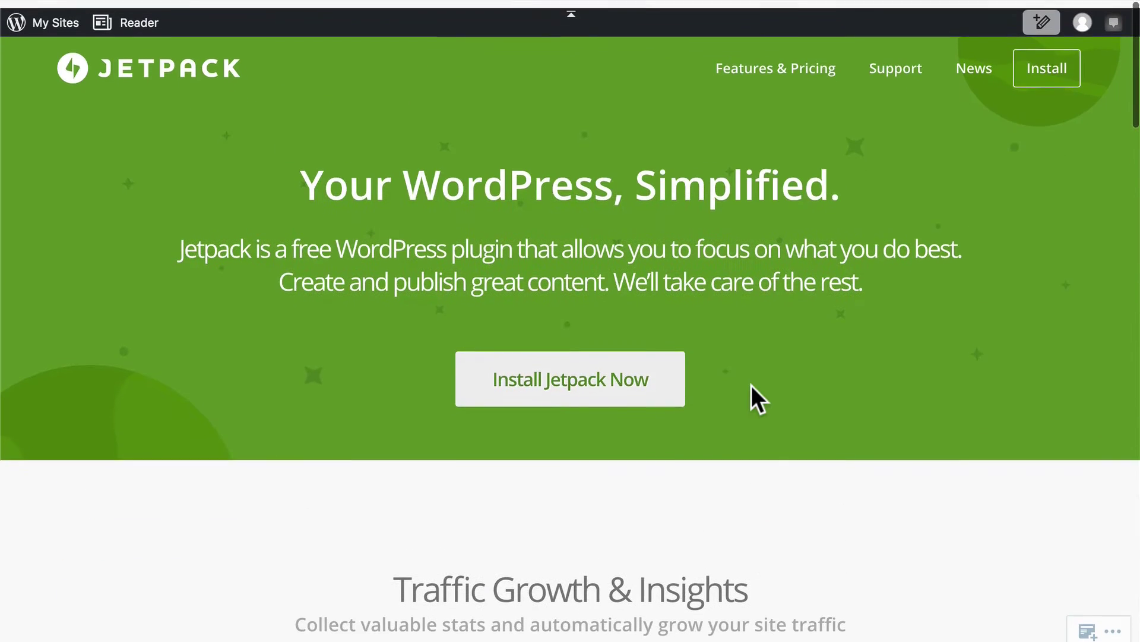
- Open Features & Pricing and browse down to the Explore & Compare plans table
left_click(783, 68)
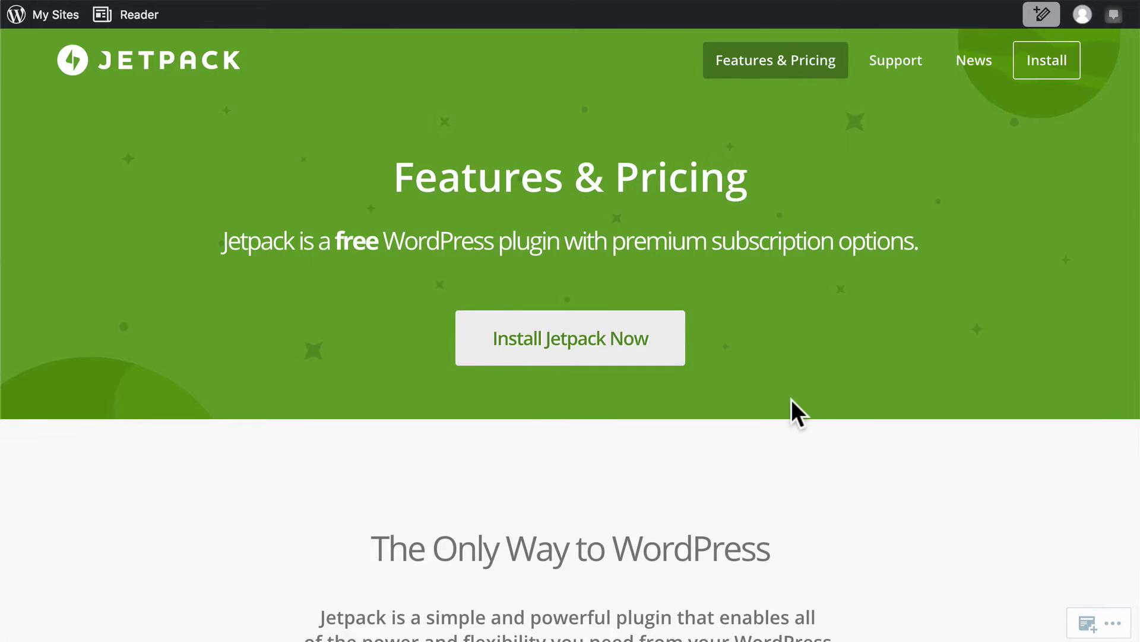
scroll(793, 402, "down", 3)
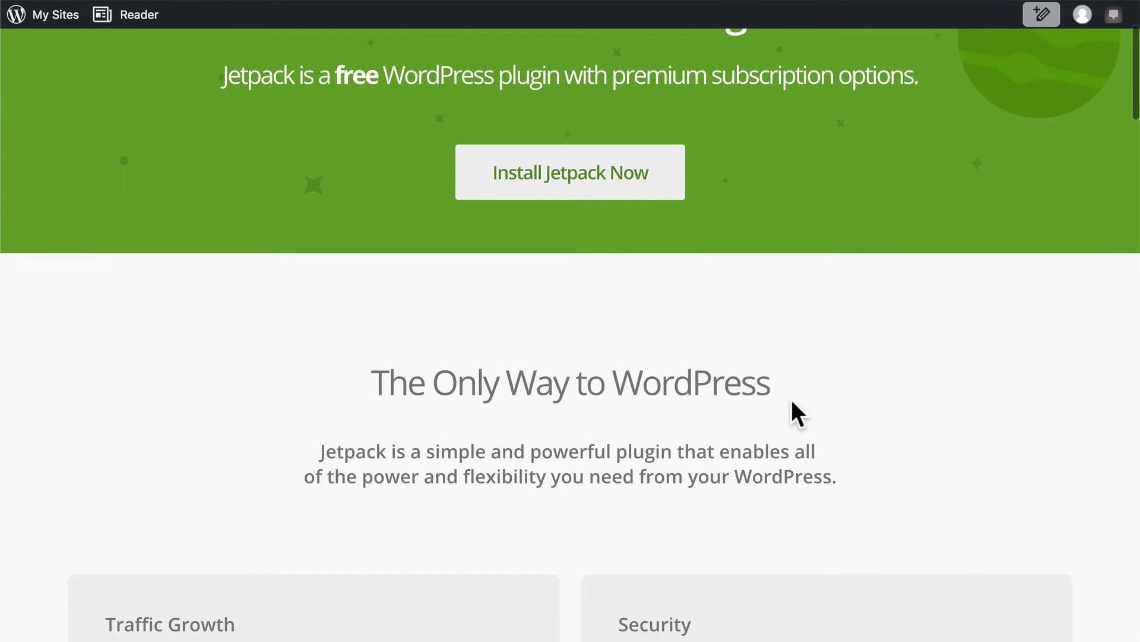
scroll(793, 404, "down", 3)
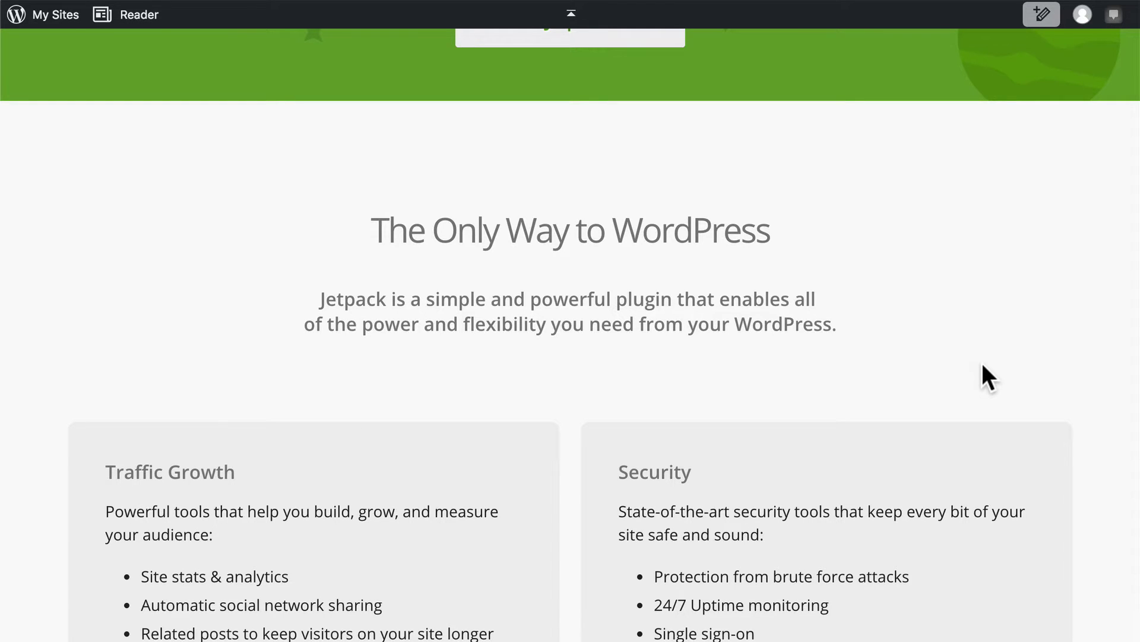
scroll(983, 365, "down", 3)
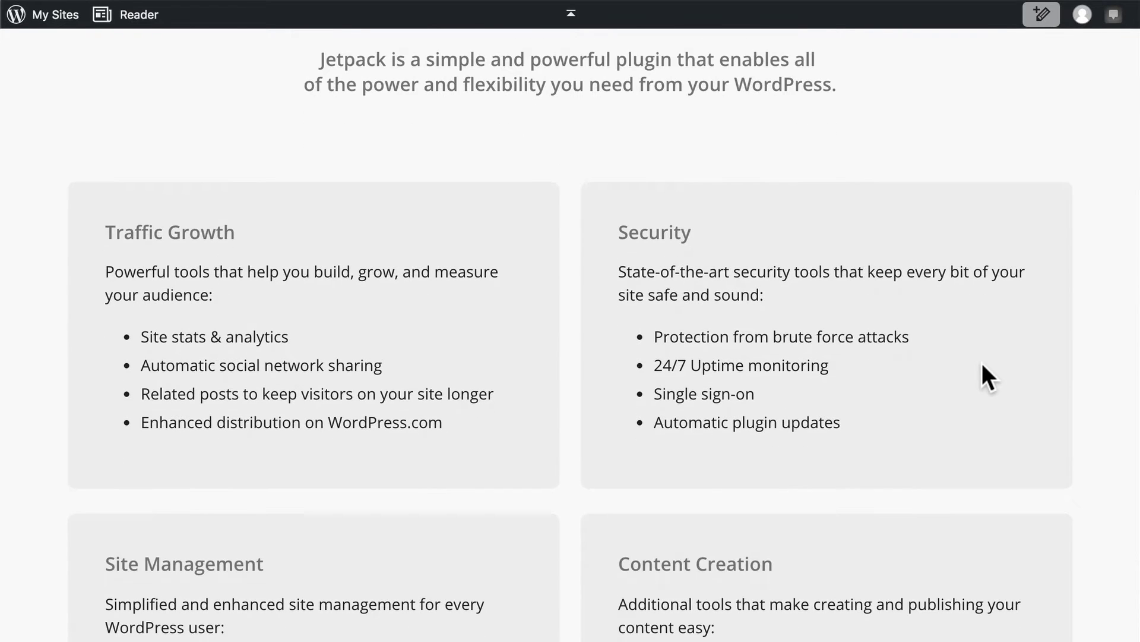
scroll(982, 362, "down", 3)
scroll(982, 362, "down", 3)
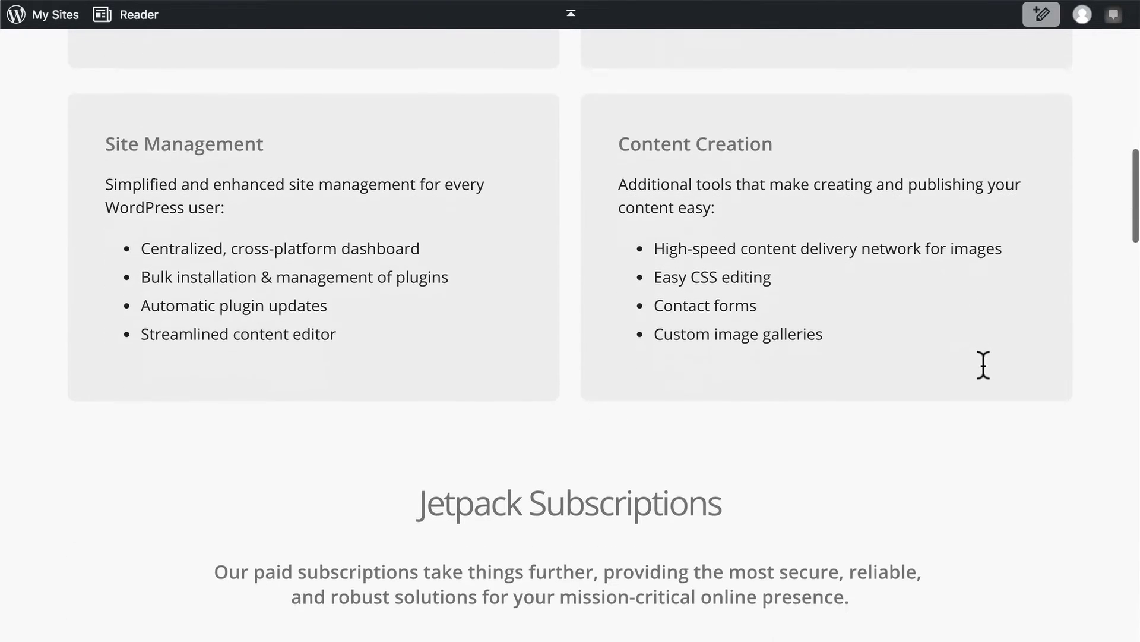
scroll(982, 362, "down", 3)
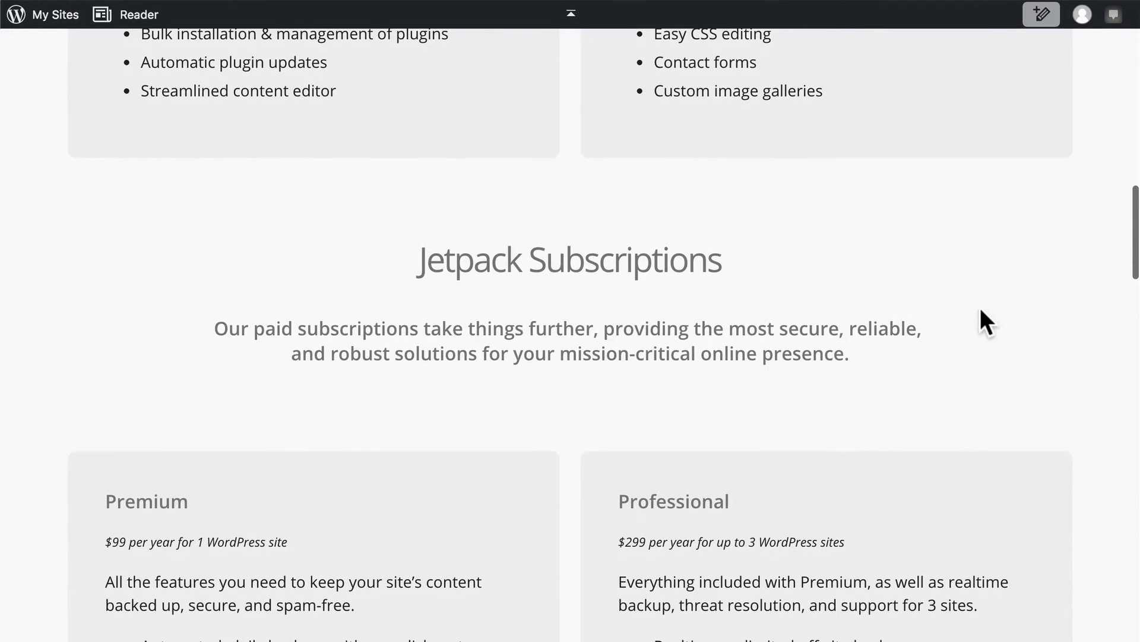
scroll(979, 301, "down", 3)
scroll(979, 301, "down", 2)
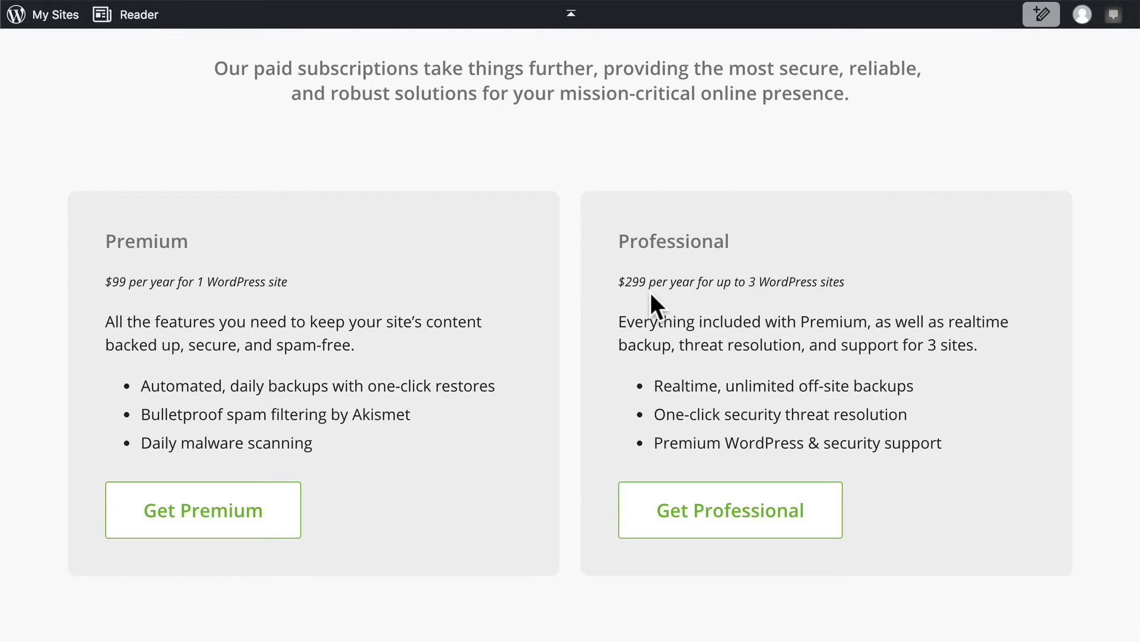
scroll(651, 293, "down", 6)
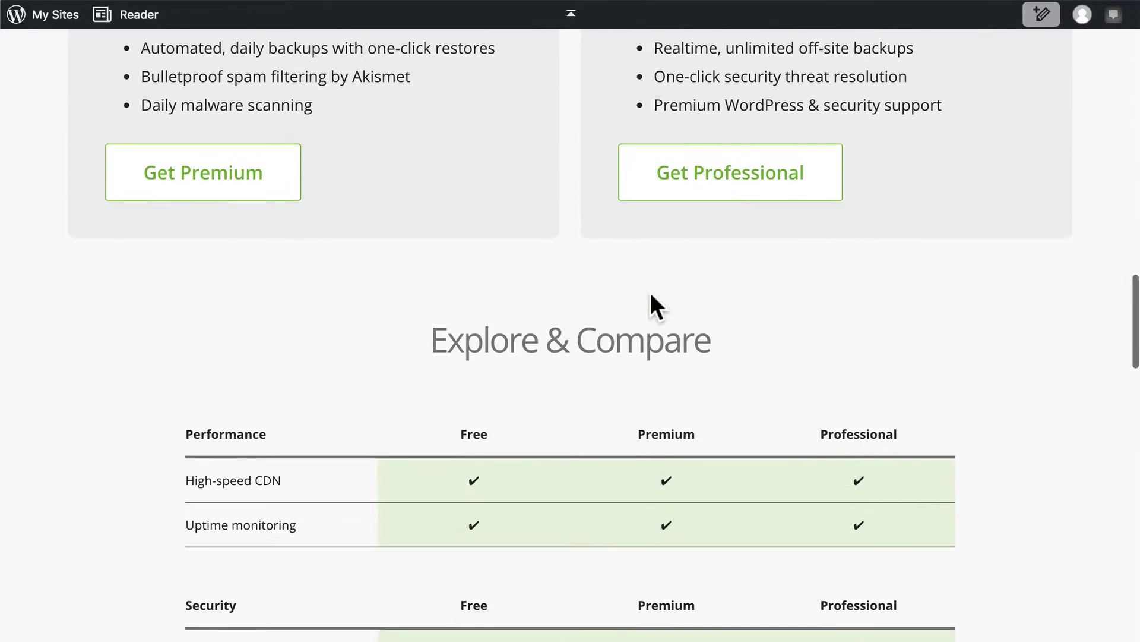
scroll(651, 293, "down", 6)
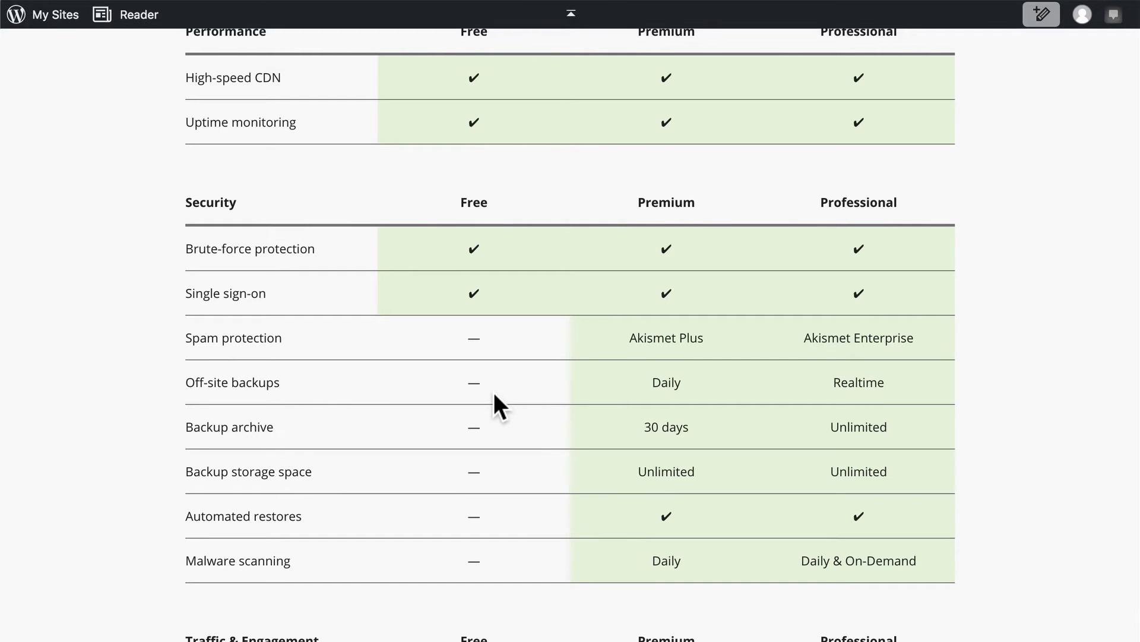
scroll(495, 395, "up", 20)
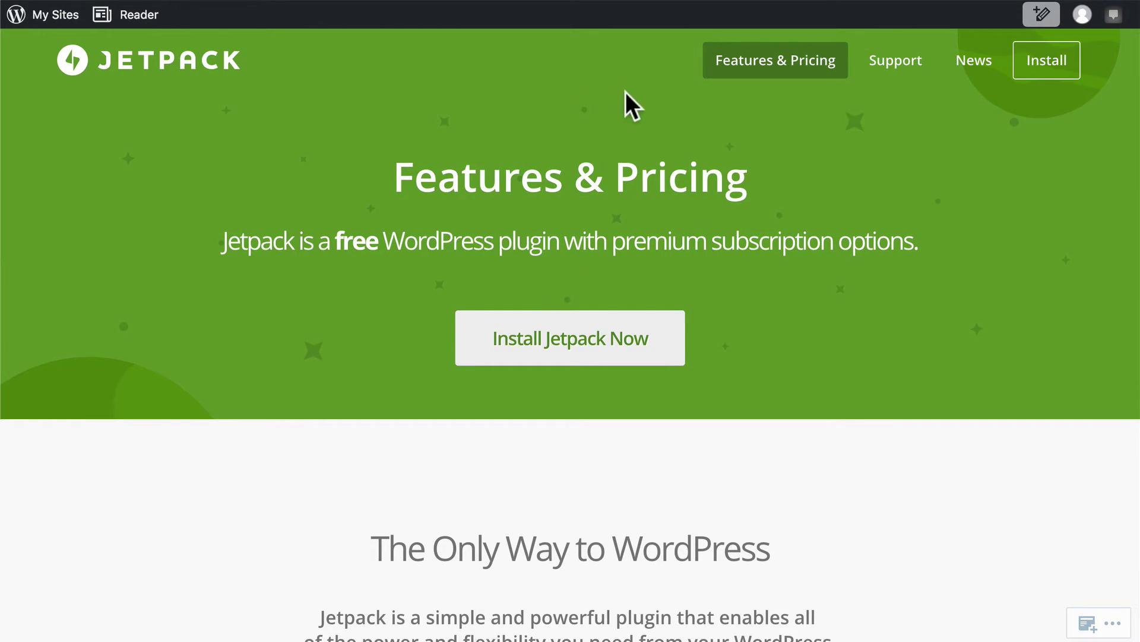
key("ctrl+Right")
- Start Install Jetpack Now on WordPress.com and select the Site Address field
left_click(580, 349)
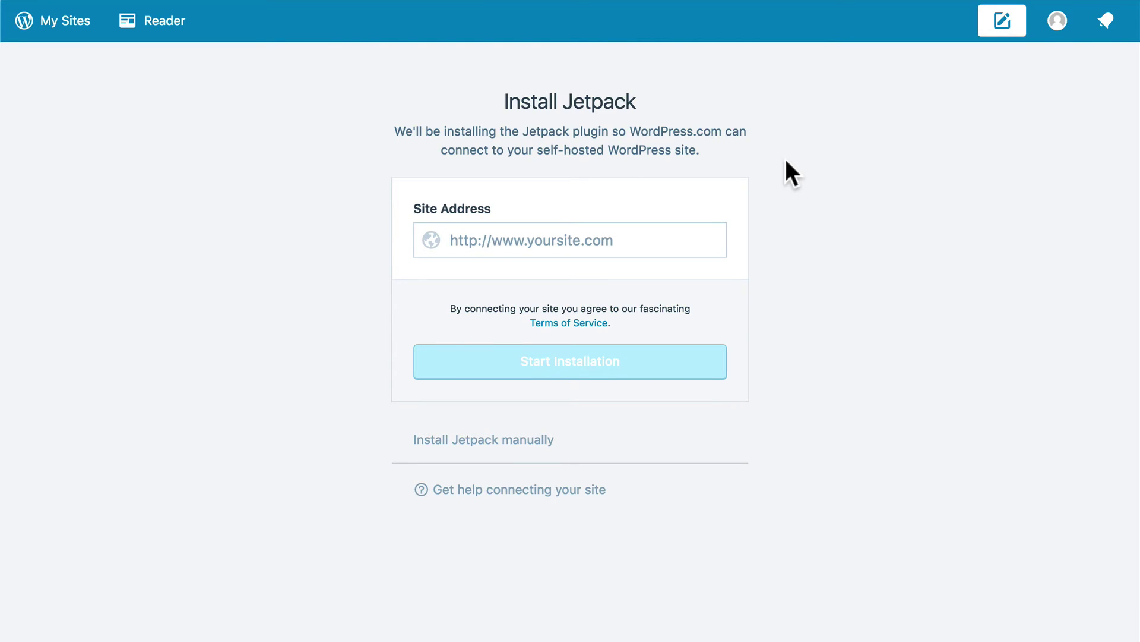
left_click(657, 238)
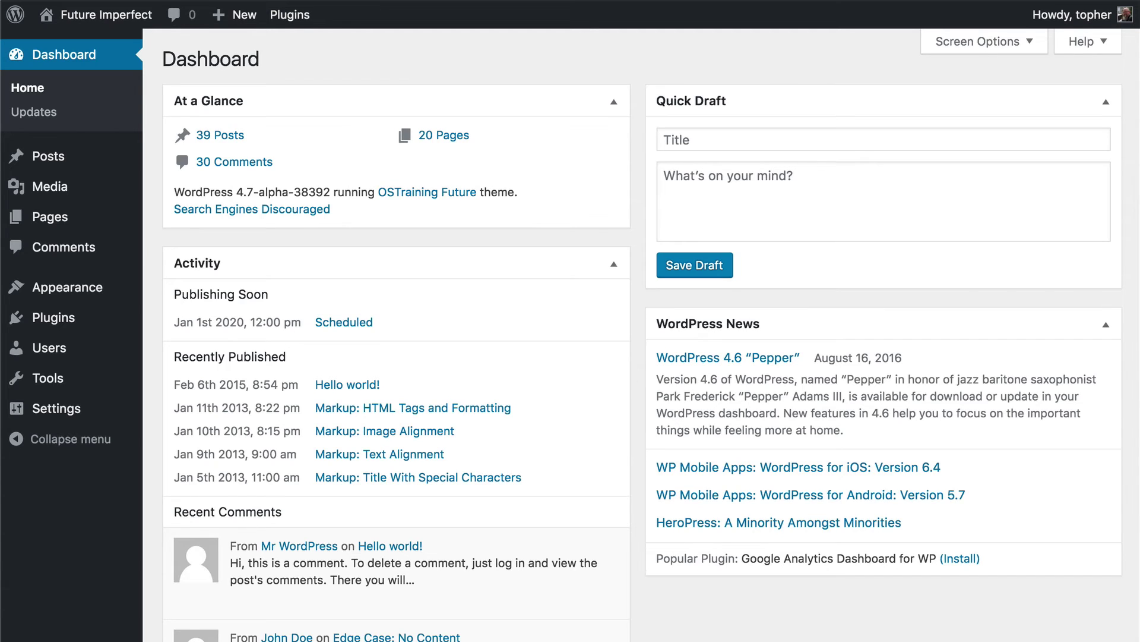
- Search Plugins > Add New for 'jetpack', then install and activate Jetpack by WordPress.com
mouse_move(69, 329)
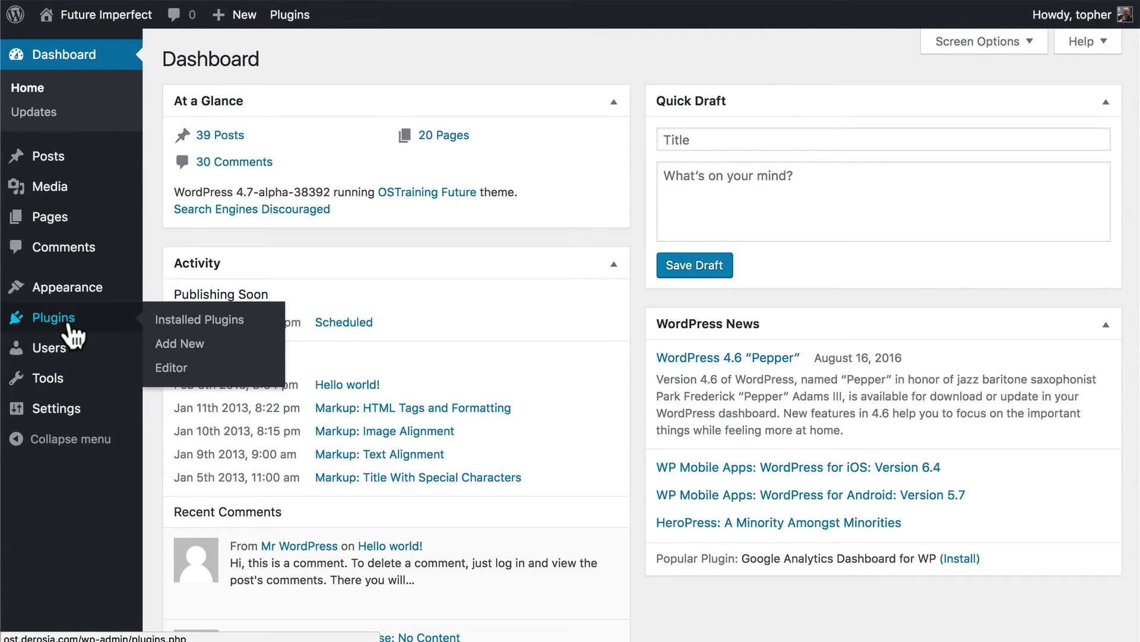
left_click(193, 355)
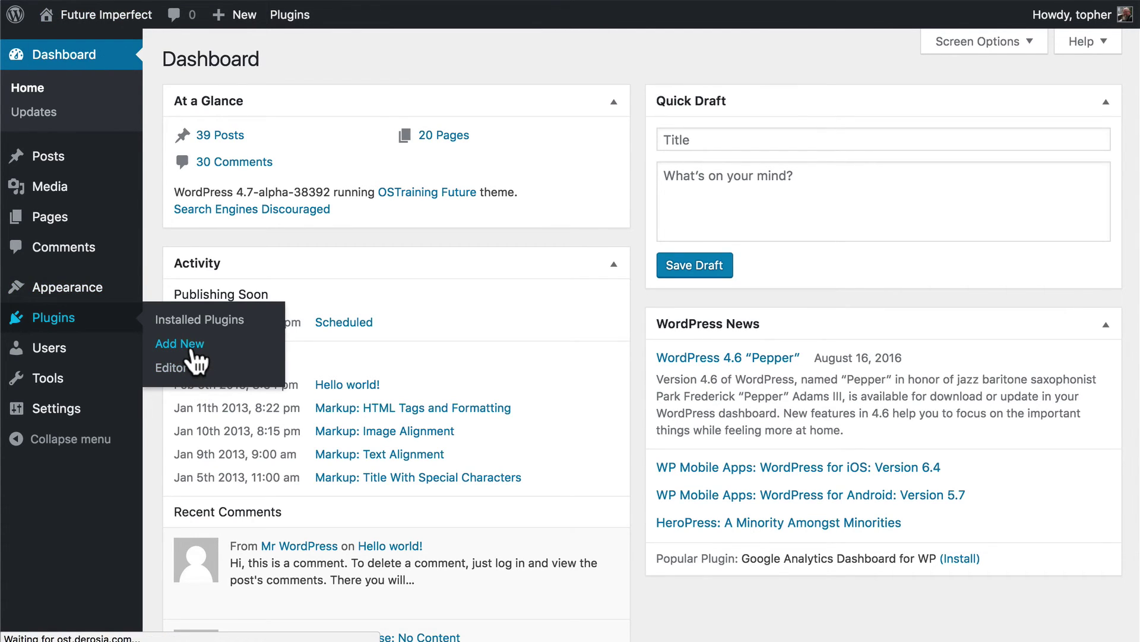
left_click(917, 110)
type("jetpac")
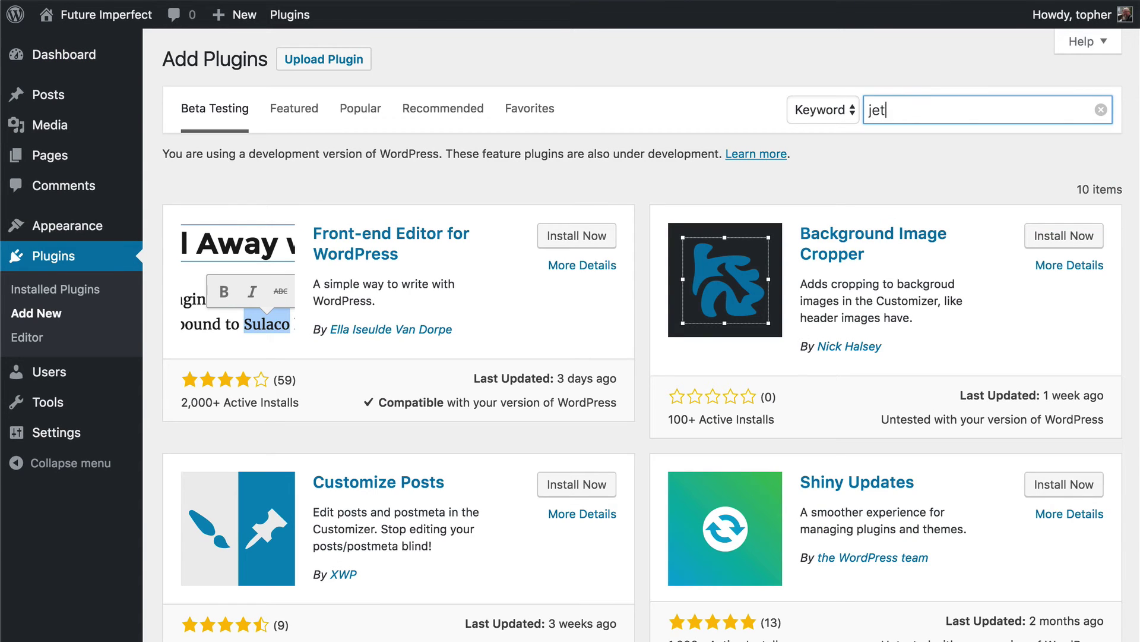
type("k")
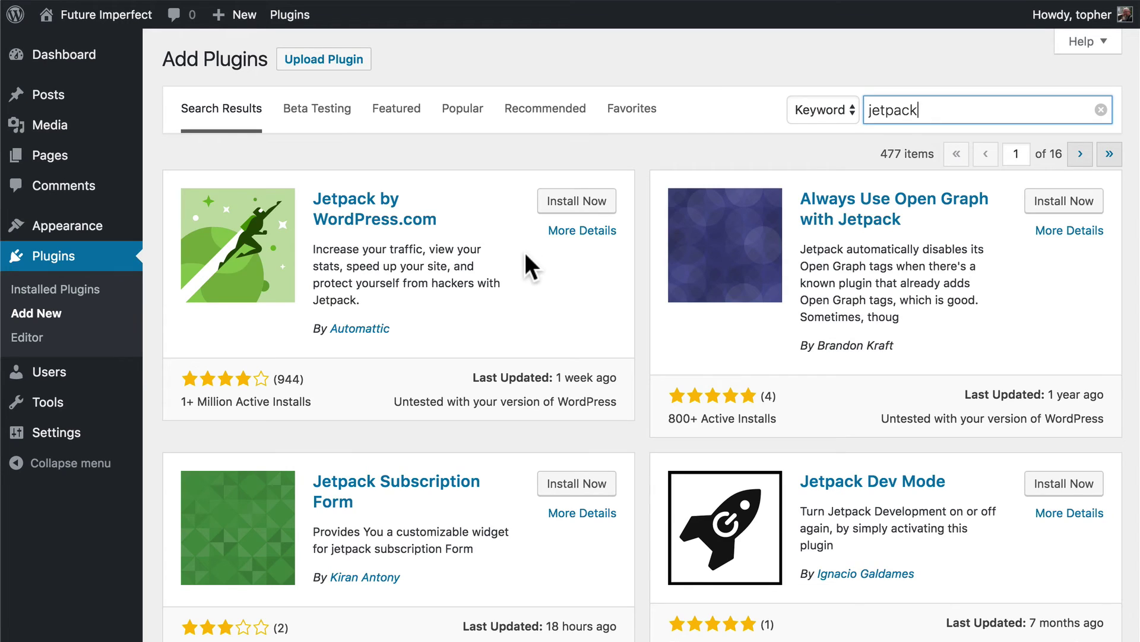
left_click(573, 201)
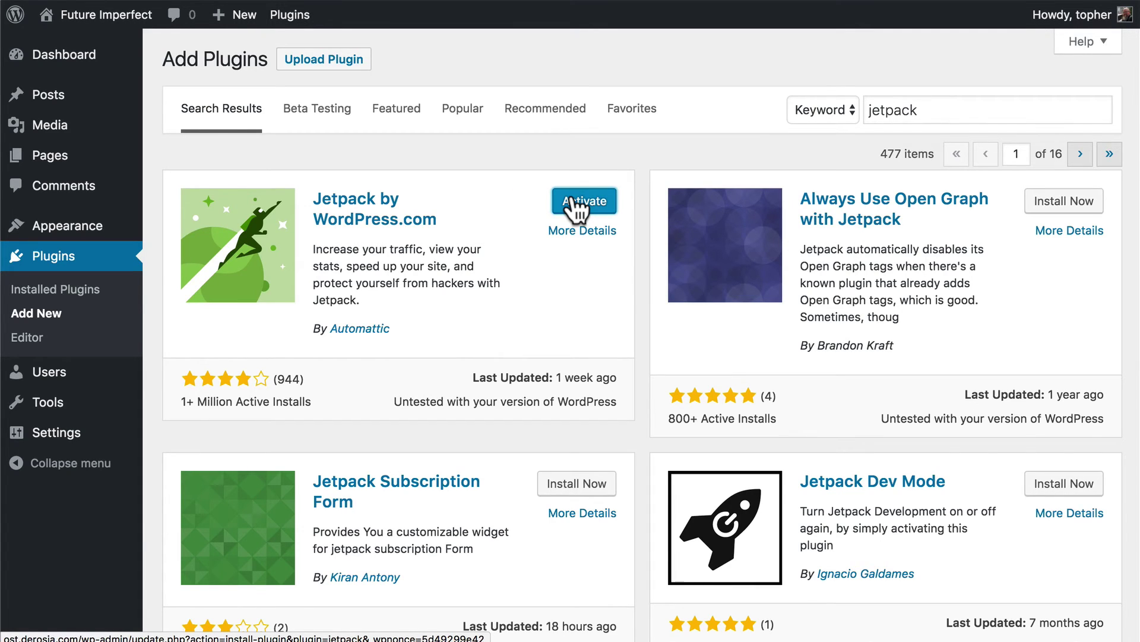
left_click(572, 204)
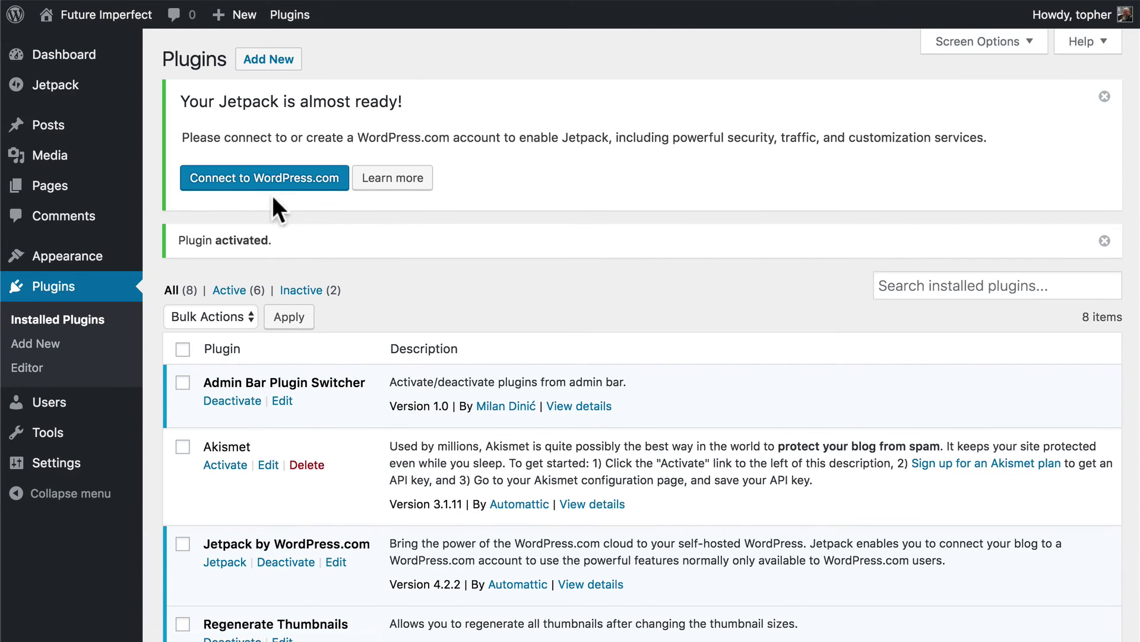
- Start the WordPress.com connection, switch account, and enter the account username and password
left_click(260, 187)
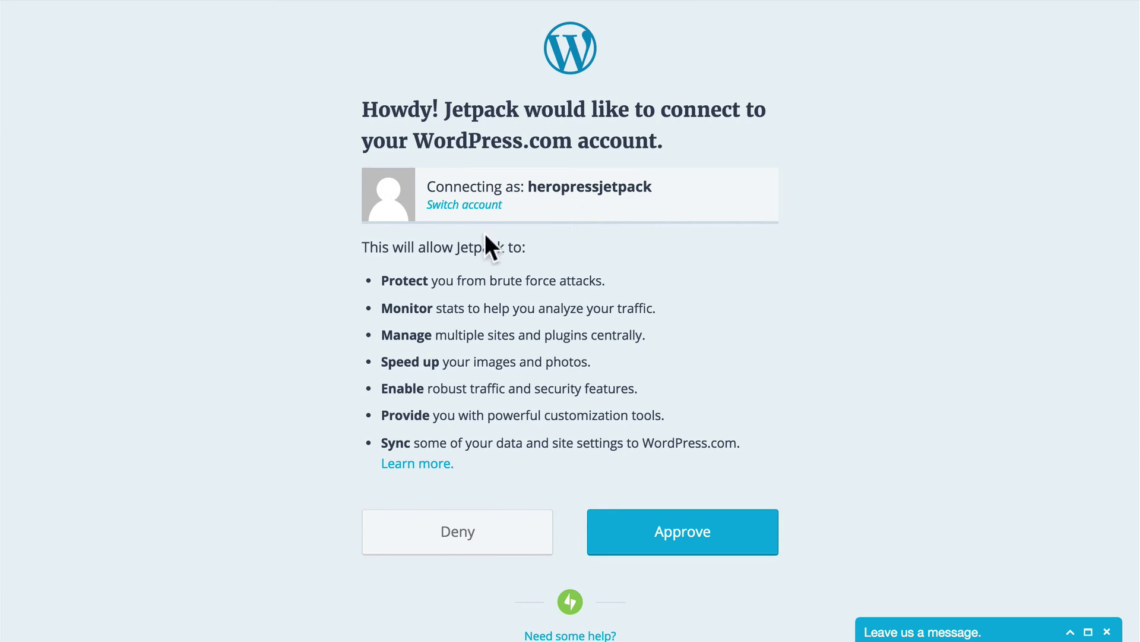
left_click(459, 207)
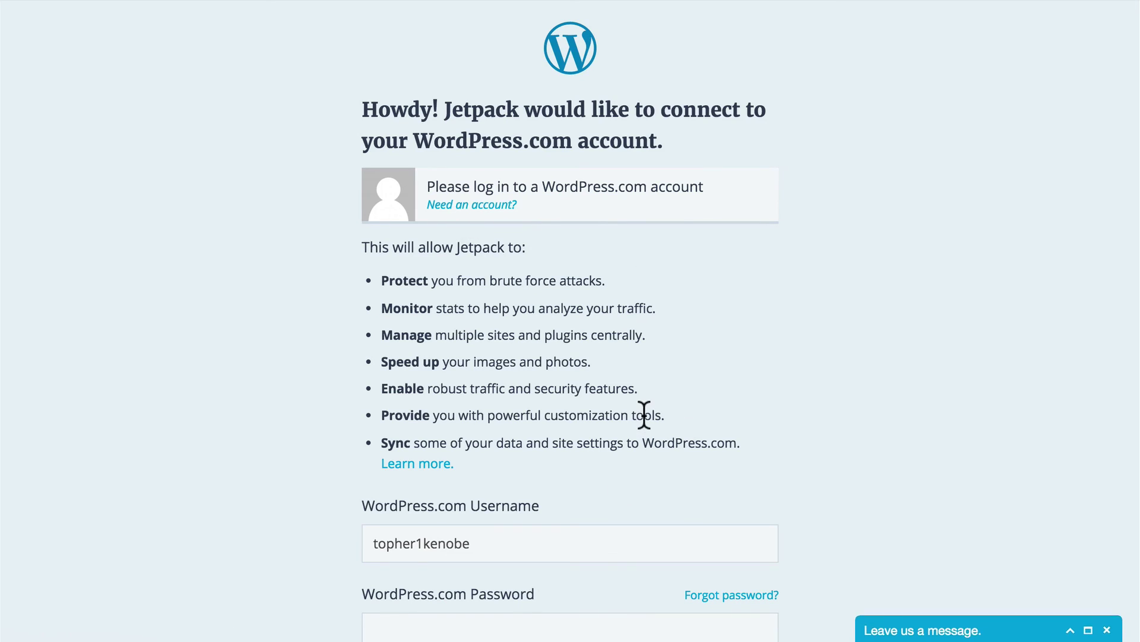
scroll(645, 412, "down", 5)
left_click(504, 286)
key("Tab")
left_click(461, 388)
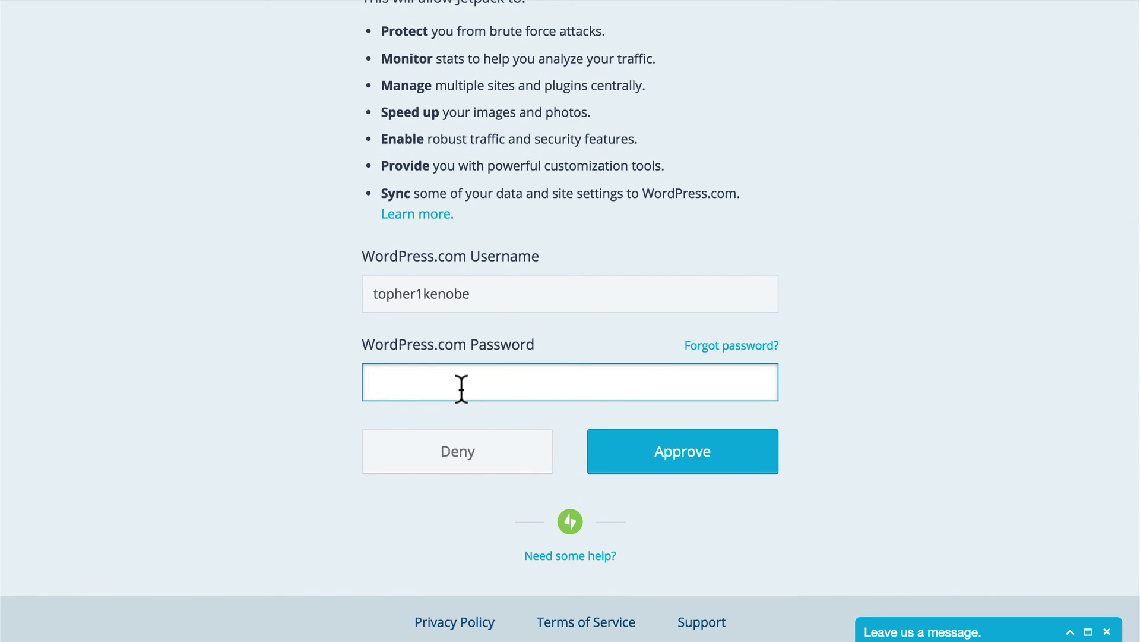
type("••••••••••••••••")
- Approve the Jetpack connection and skip the Jump Start feature recommendations
left_click(651, 457)
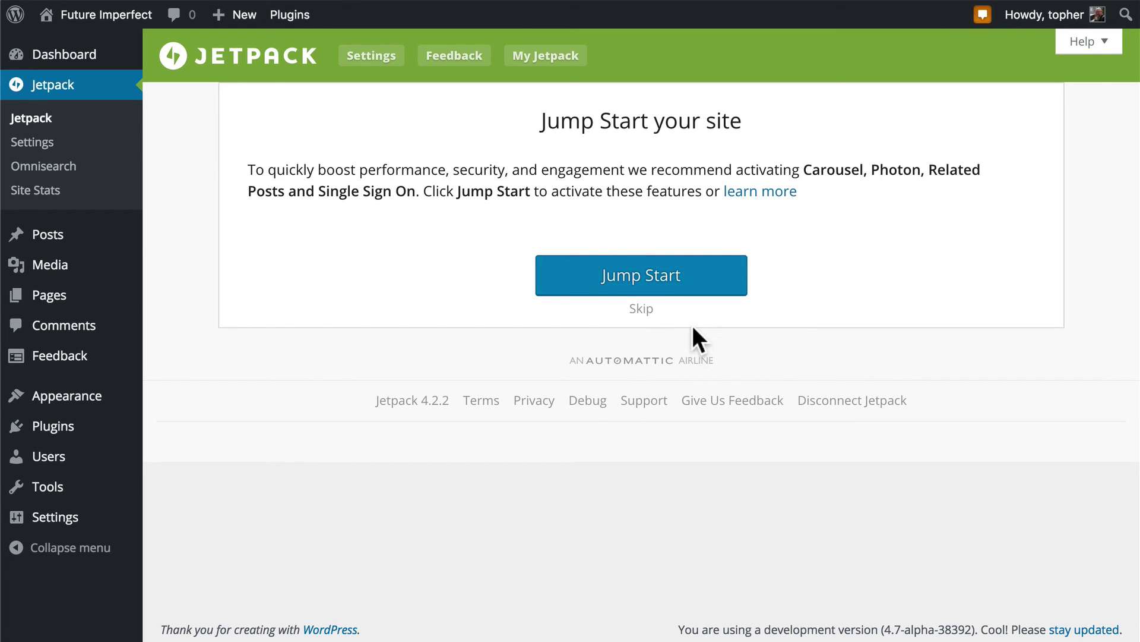
left_click(643, 309)
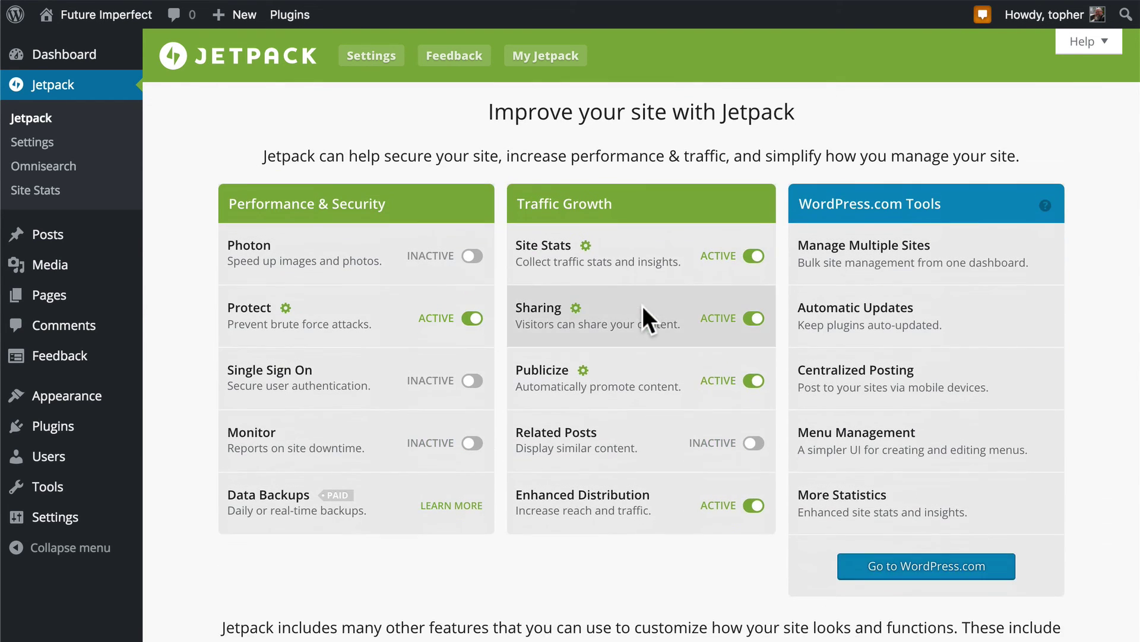